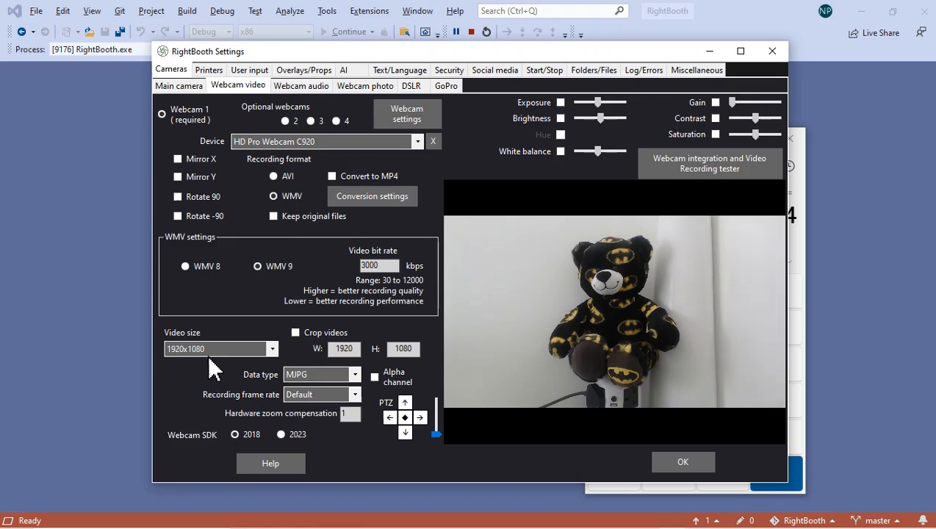
- Turn on video cropping for Webcam 1 and set the crop width to 720
left_click(314, 334)
left_click(359, 349)
type("720")
left_click(366, 316)
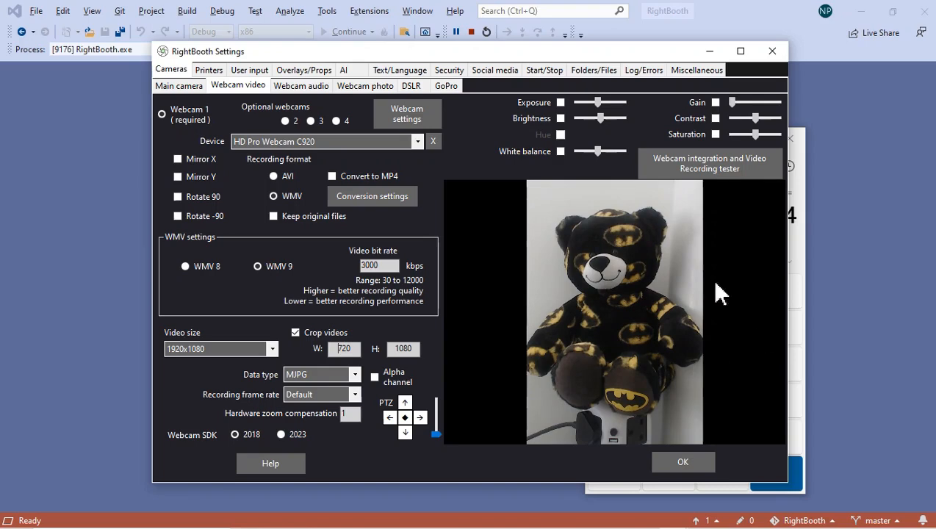
- Turn on webcam photo cropping with a width of 720, and confirm the camera settings
left_click(370, 88)
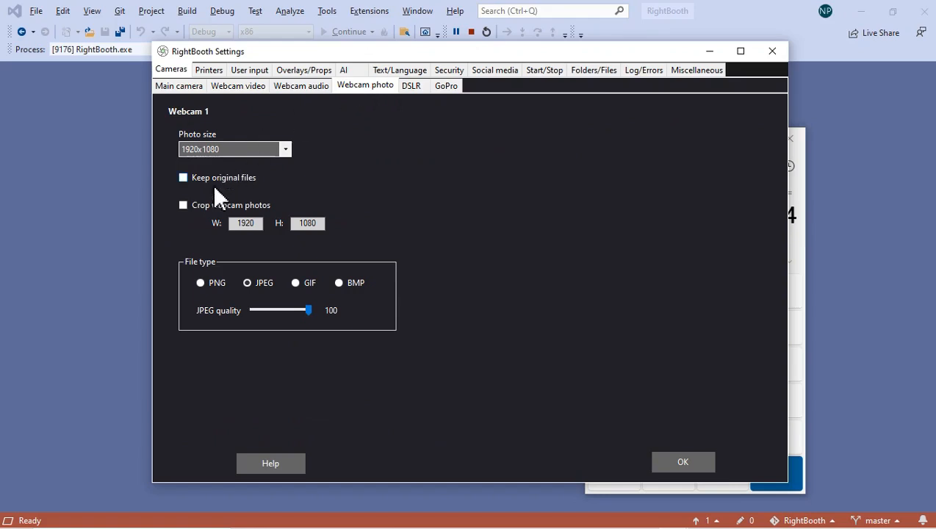
left_click(185, 207)
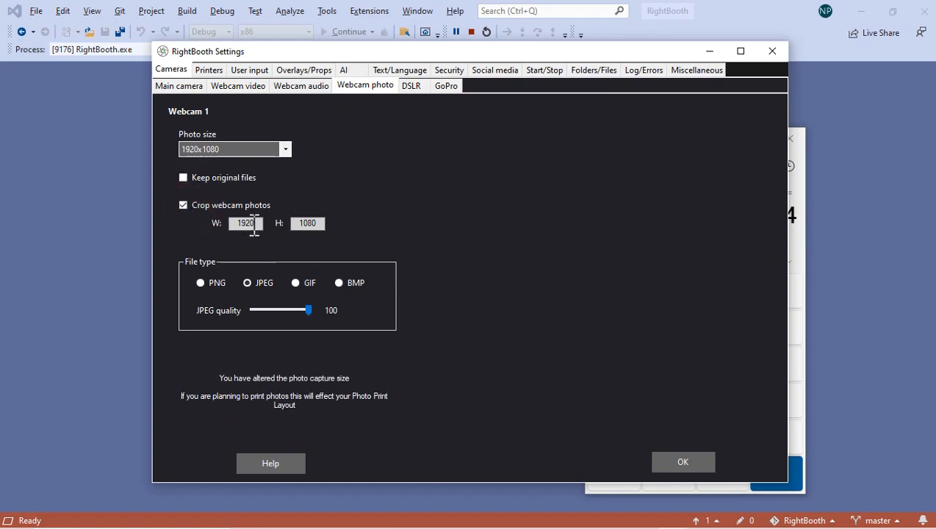
key("BackSpace")
key("BackSpace")
key("BackSpace")
key("BackSpace")
type("720")
left_click(314, 222)
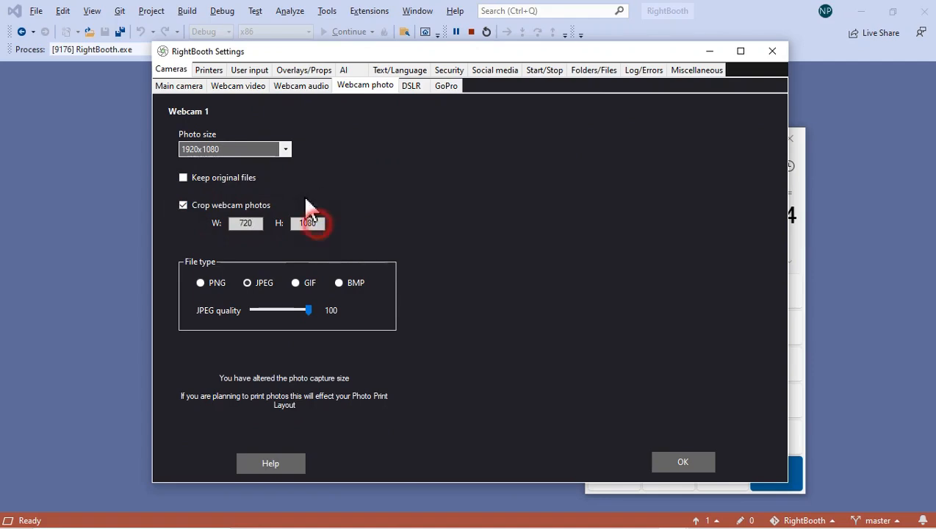
left_click(238, 86)
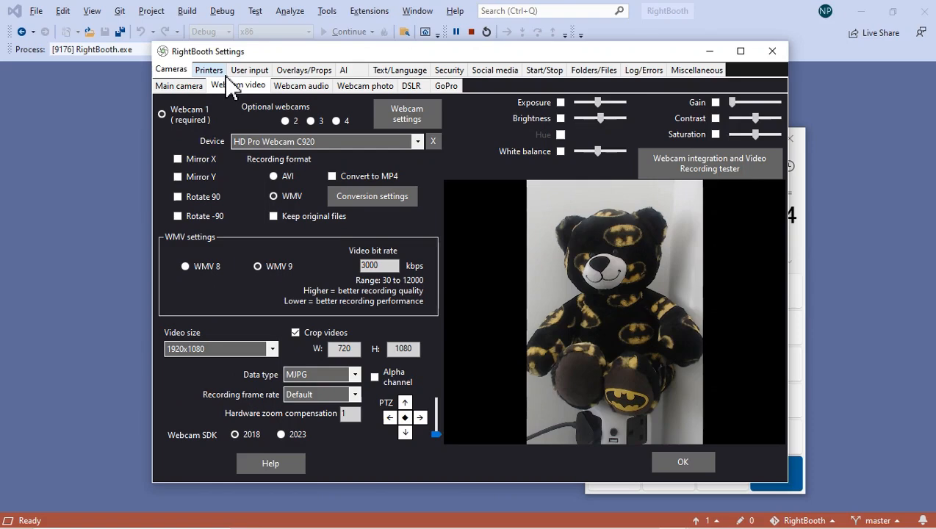
left_click(662, 462)
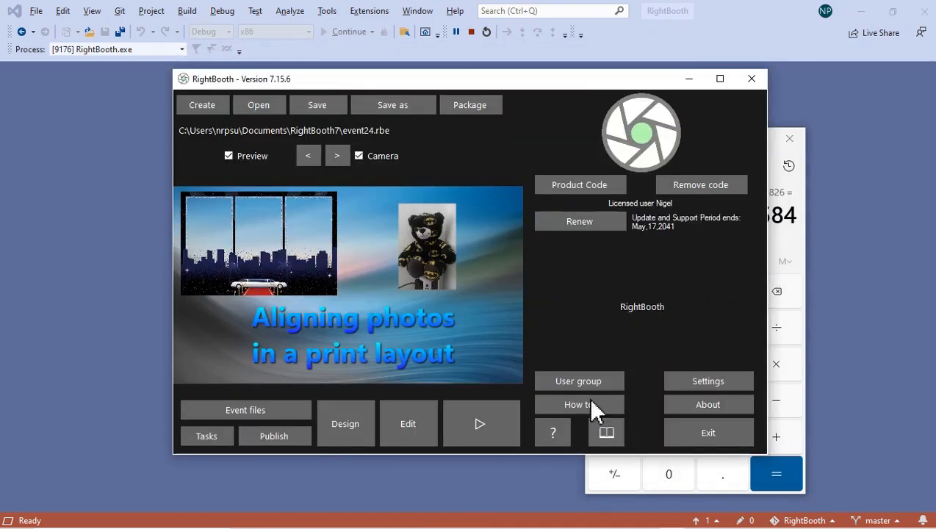
- Open the event for editing and resize the start screen's camera item to match the layout's third photo frame, placing it beside the layout image
left_click(393, 412)
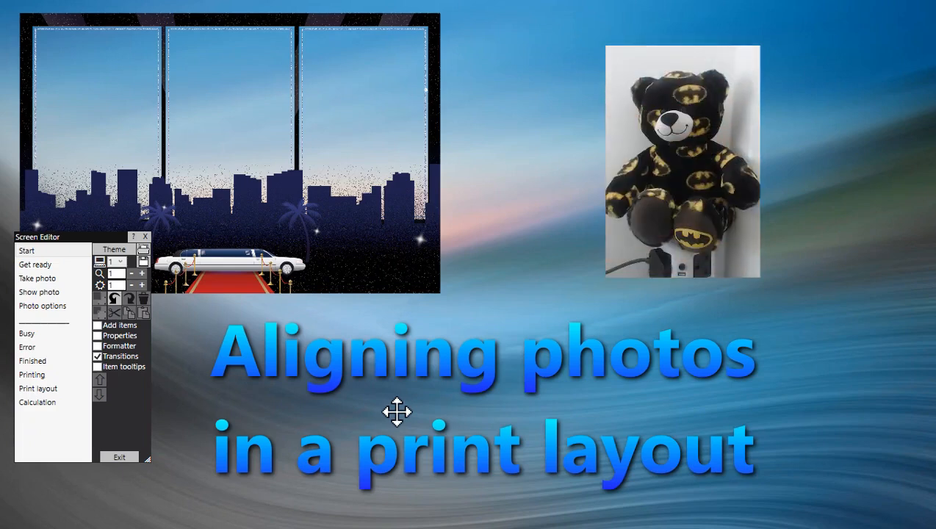
left_click(683, 157)
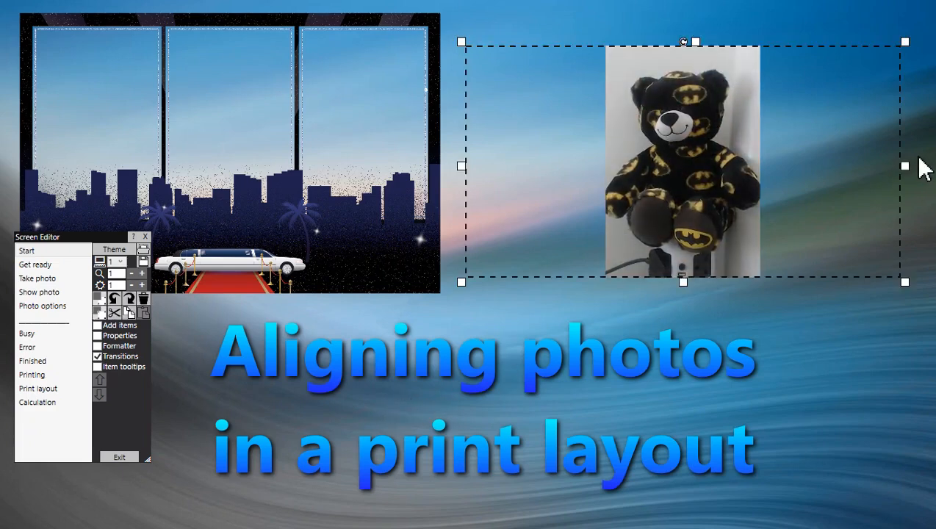
left_click_drag(910, 168, 397, 146)
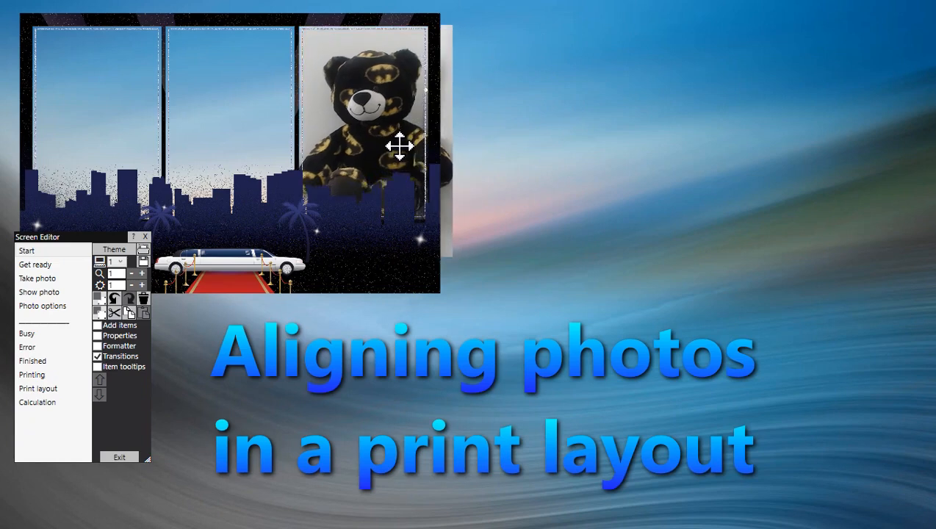
left_click_drag(456, 266, 436, 232)
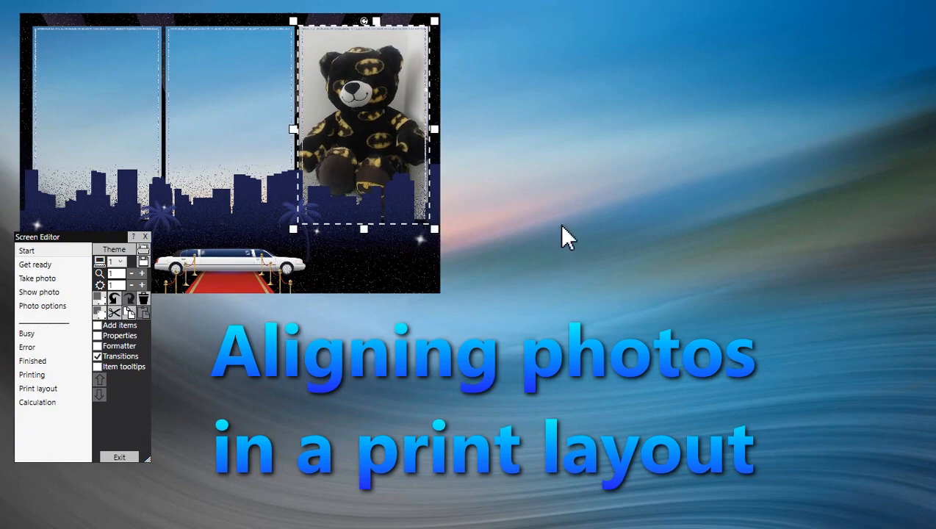
left_click(574, 189)
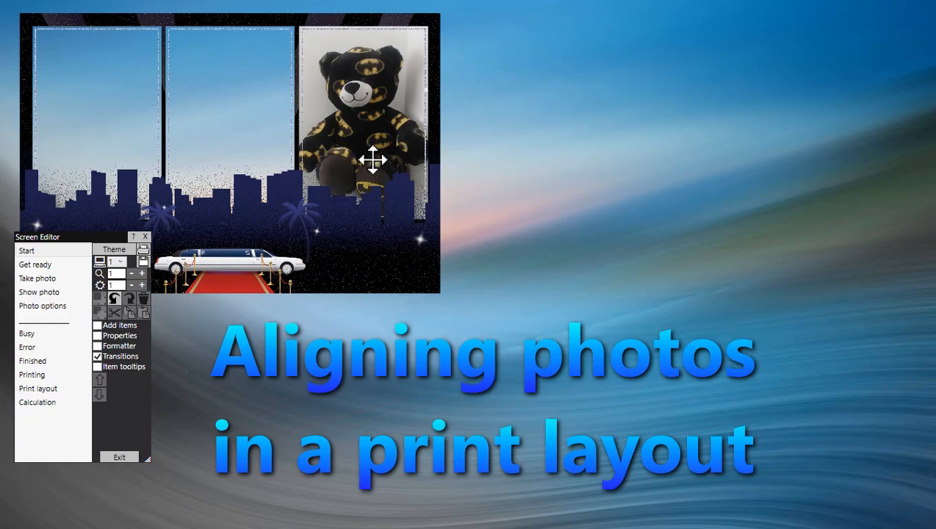
left_click_drag(375, 90, 683, 101)
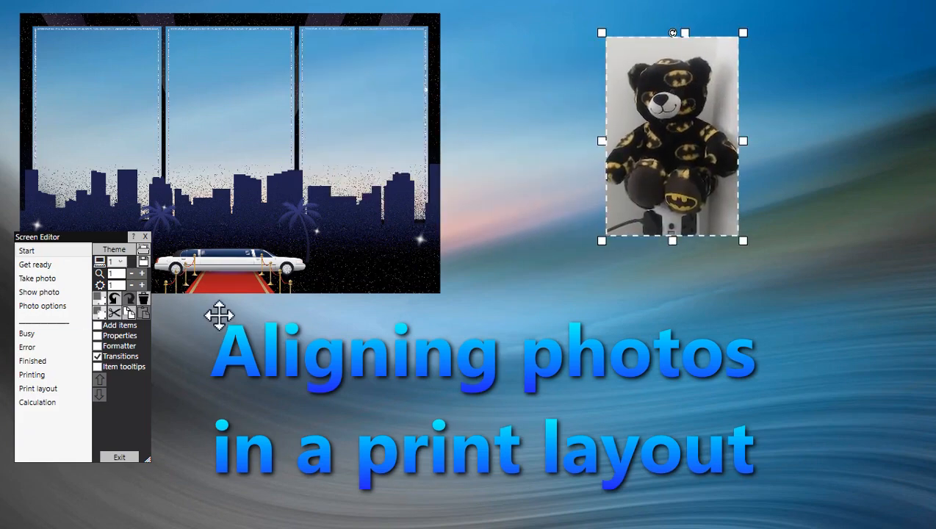
- Open the print layout and narrow the boxes of photos 1, 2 and 3 to fit their cropped portrait pictures
left_click(66, 391)
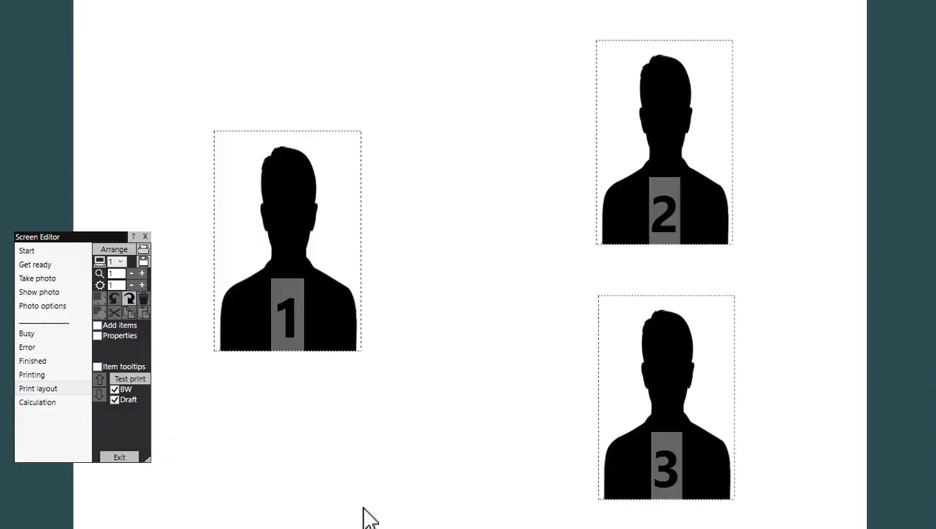
left_click(303, 315)
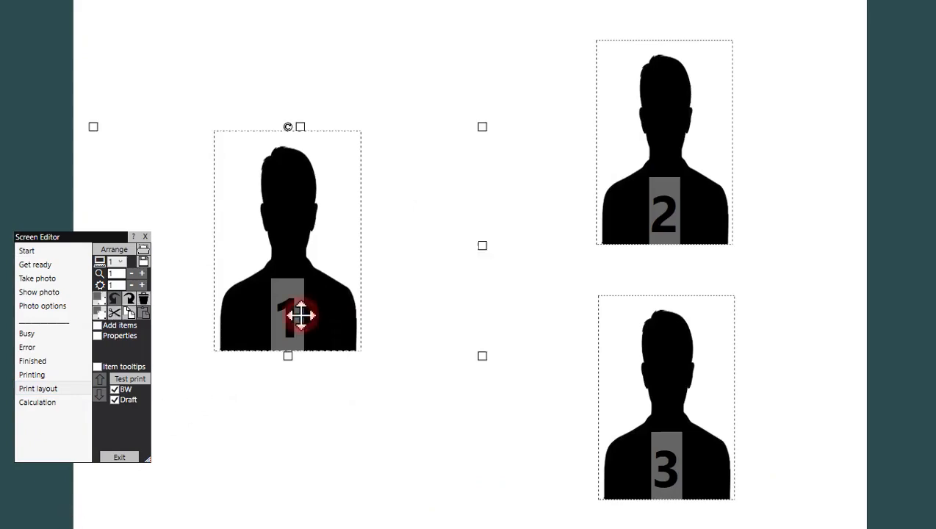
left_click(666, 205)
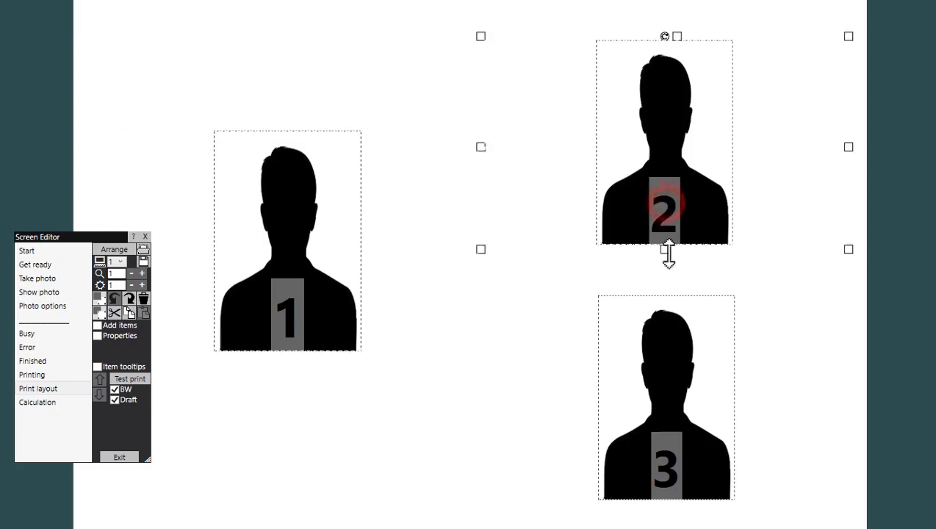
left_click(690, 454)
left_click_drag(850, 403, 617, 397)
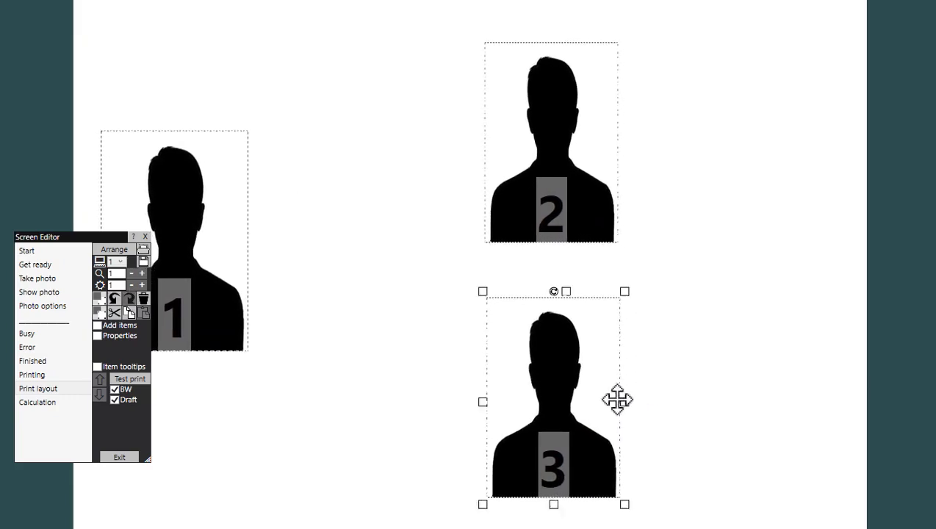
- Move photos 1, 2 and 3 apart to new positions on the print page and deselect them
left_click(758, 382)
left_click_drag(175, 217, 317, 140)
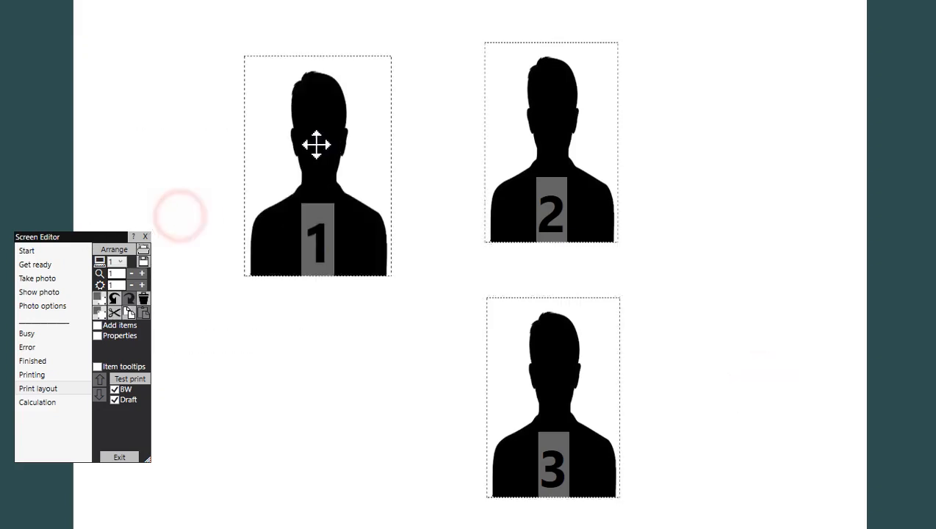
left_click_drag(524, 157, 601, 150)
left_click_drag(566, 401, 653, 391)
left_click(454, 360)
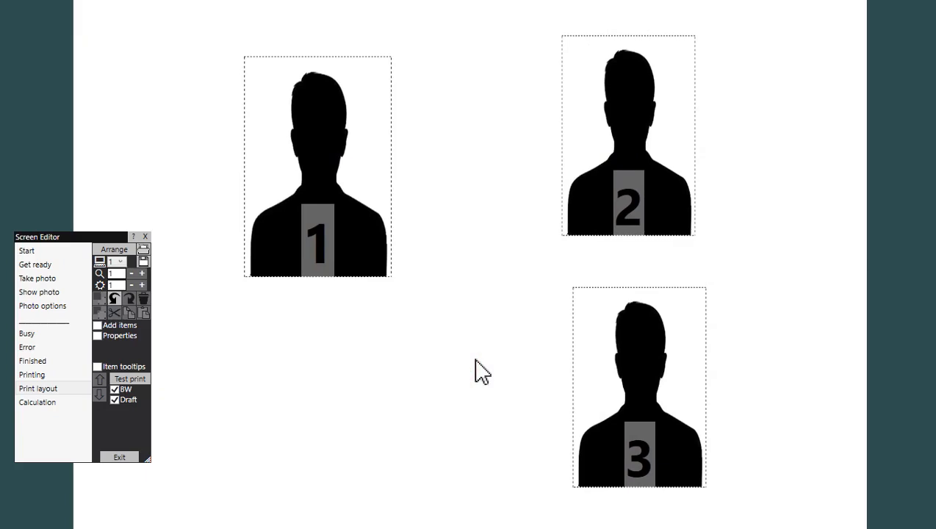
left_click(442, 185)
- Add the image layout.png from the Pictures folder to the print layout, and close the properties and item panels
left_click(111, 334)
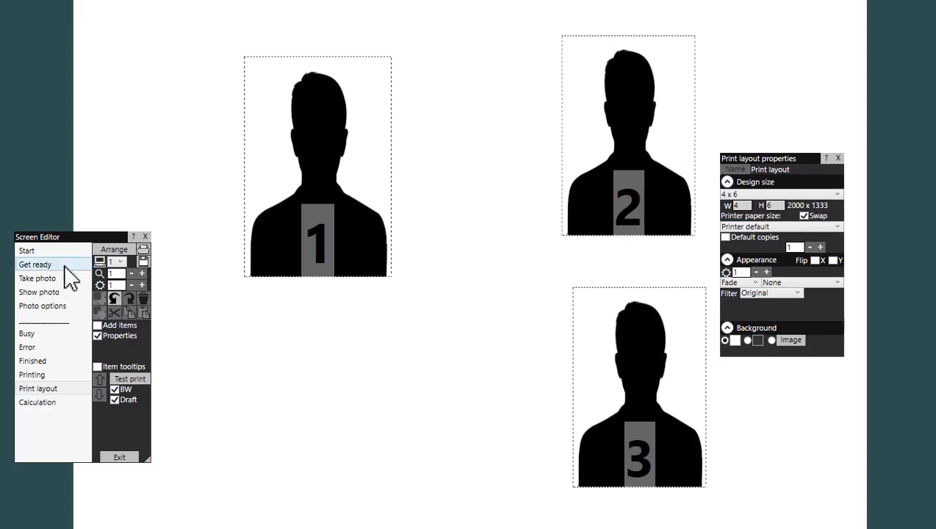
left_click(121, 326)
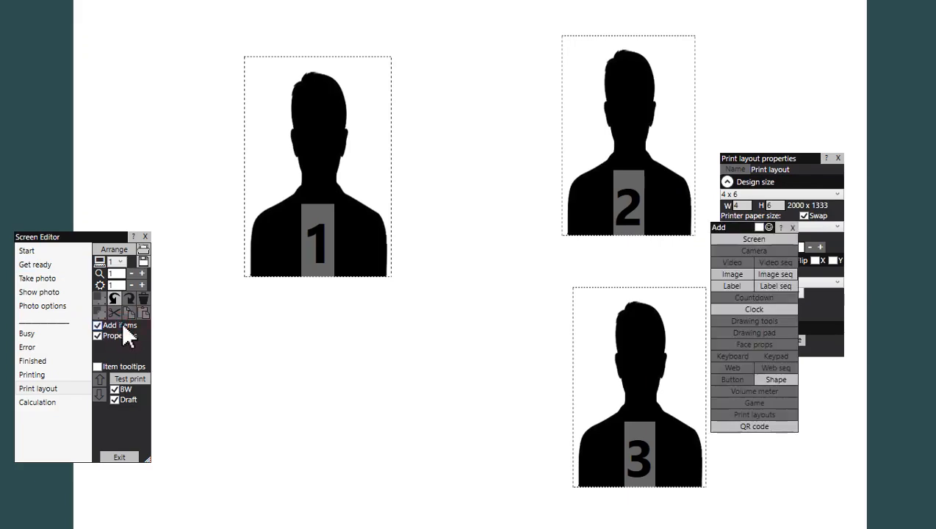
left_click(739, 275)
left_click(292, 430)
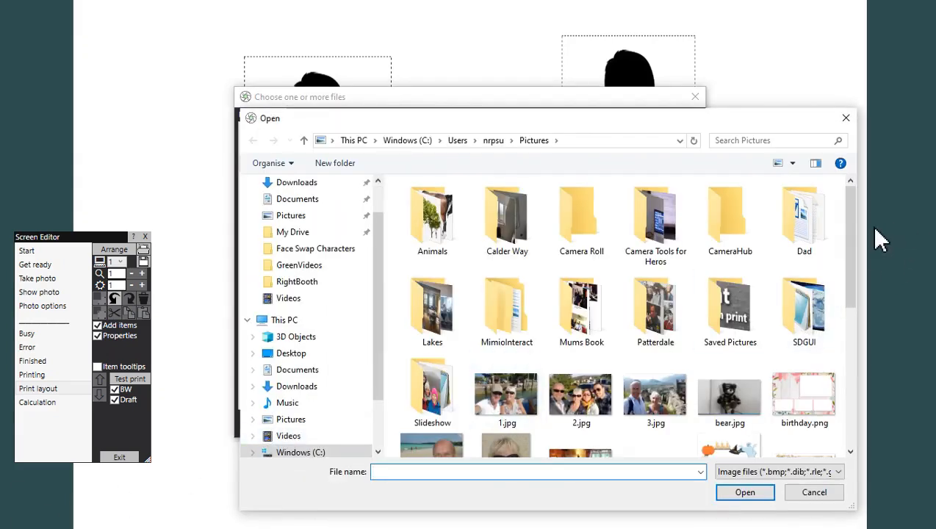
left_click_drag(851, 263, 855, 383)
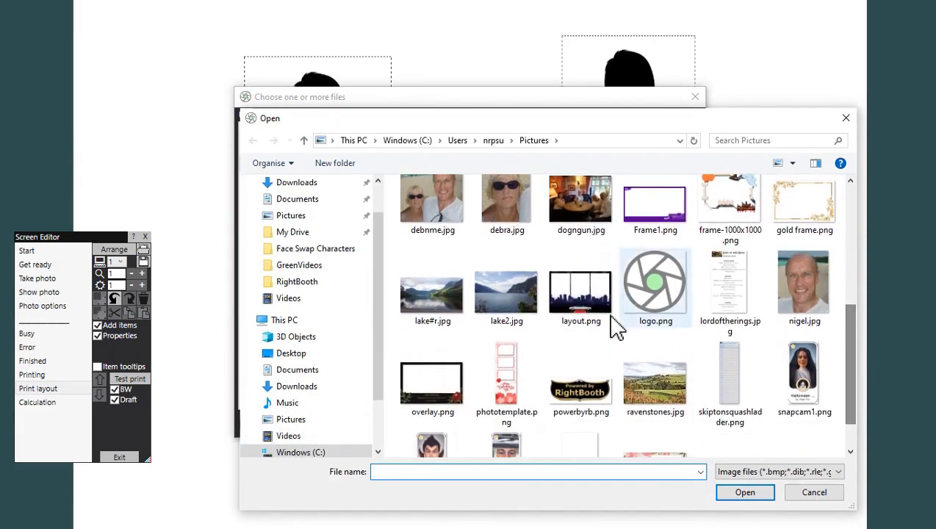
left_click(594, 312)
left_click(759, 494)
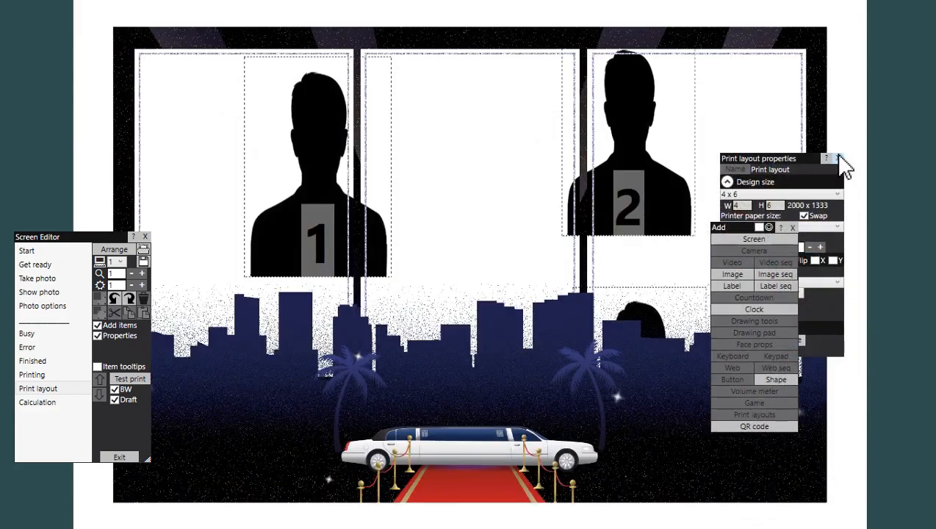
left_click(838, 158)
left_click(793, 228)
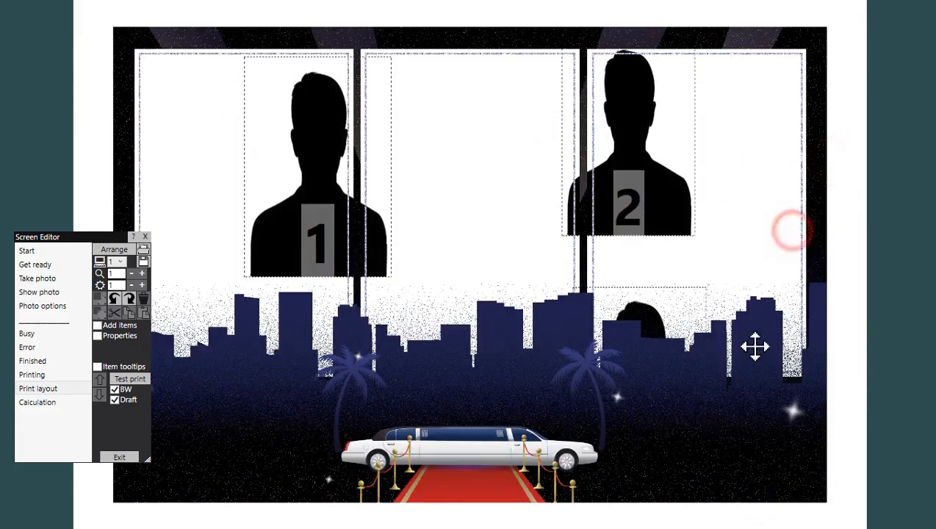
- Reposition the layout image freely on the print page
mouse_move(763, 447)
left_mouse_down()
mouse_move(715, 443)
mouse_move(766, 393)
mouse_move(788, 435)
mouse_move(715, 408)
mouse_move(673, 334)
mouse_move(502, 324)
mouse_move(455, 367)
mouse_move(636, 440)
mouse_move(777, 443)
mouse_move(743, 433)
mouse_move(753, 430)
mouse_move(766, 433)
mouse_move(762, 461)
mouse_move(765, 451)
left_mouse_up()
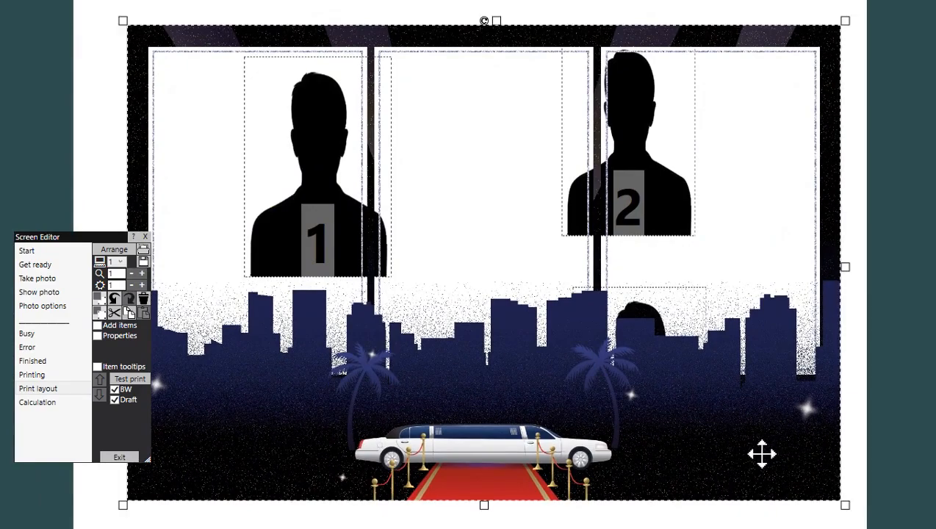
left_click_drag(652, 406, 643, 436)
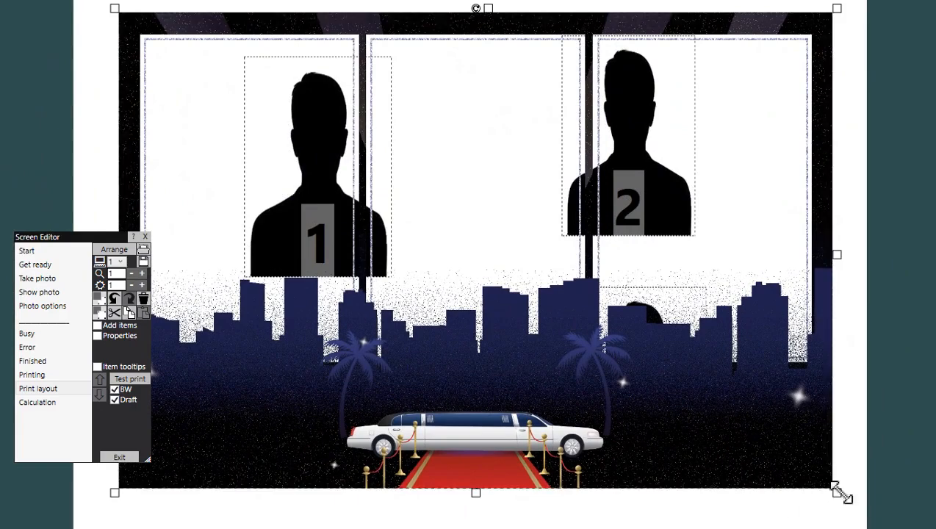
mouse_move(774, 442)
left_mouse_down()
mouse_move(773, 462)
mouse_move(766, 455)
left_mouse_up()
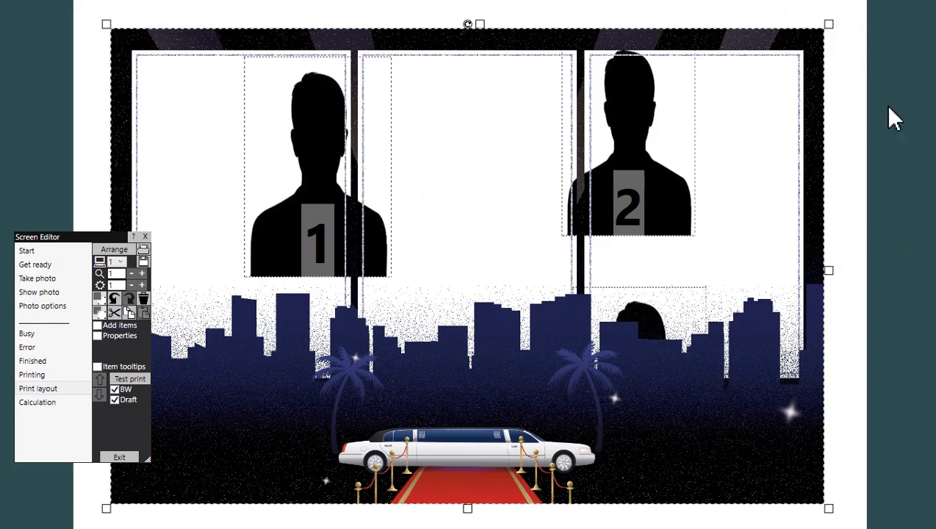
- Set the layout image's location to X 0 and Y 0 in its properties
left_click(358, 48)
left_click(121, 338)
double_click(733, 205)
type("0")
double_click(763, 205)
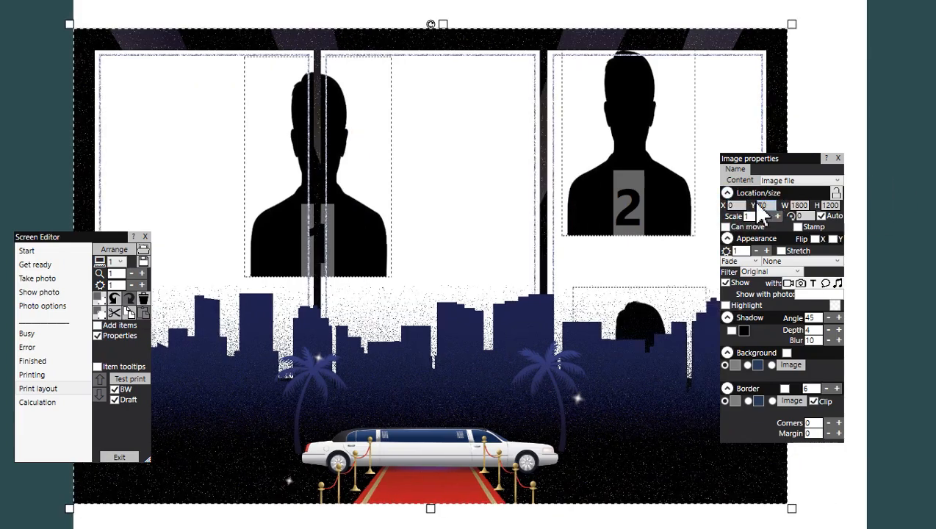
type("0")
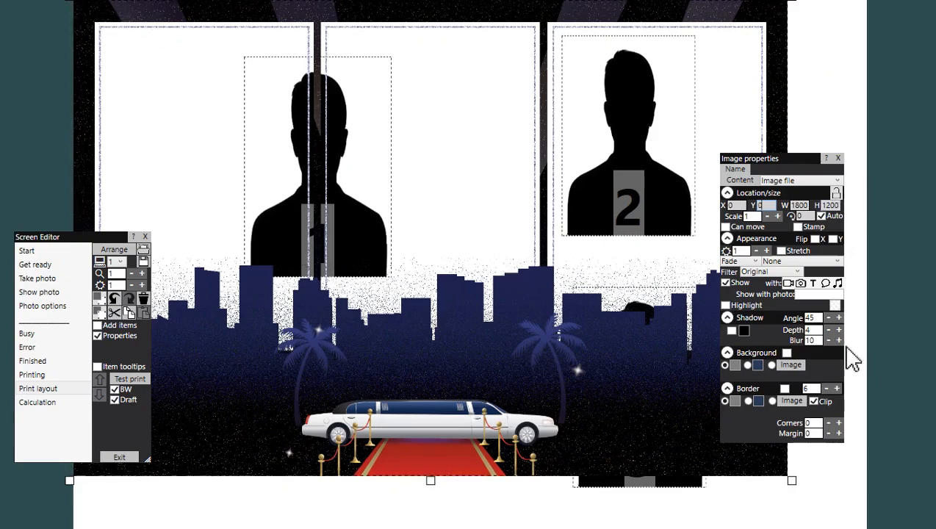
- Enlarge the layout image to about 2003 × 1339 so that it fills the whole print page
left_click(851, 491)
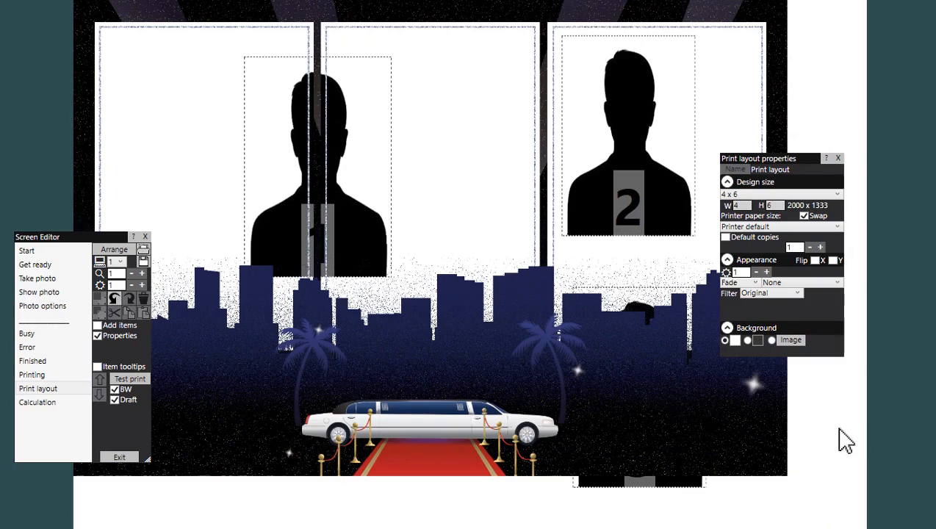
scroll(838, 417, "down", 1)
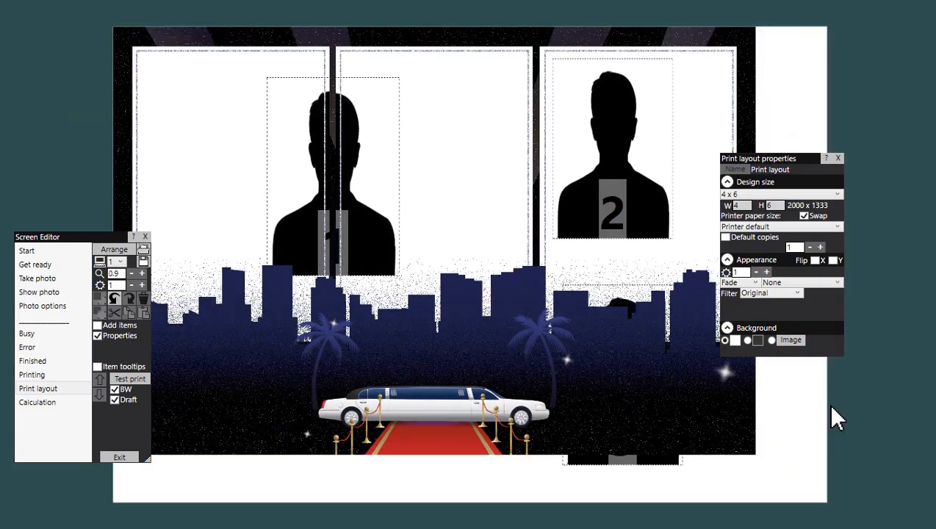
left_click(748, 437)
left_click_drag(762, 463, 842, 521)
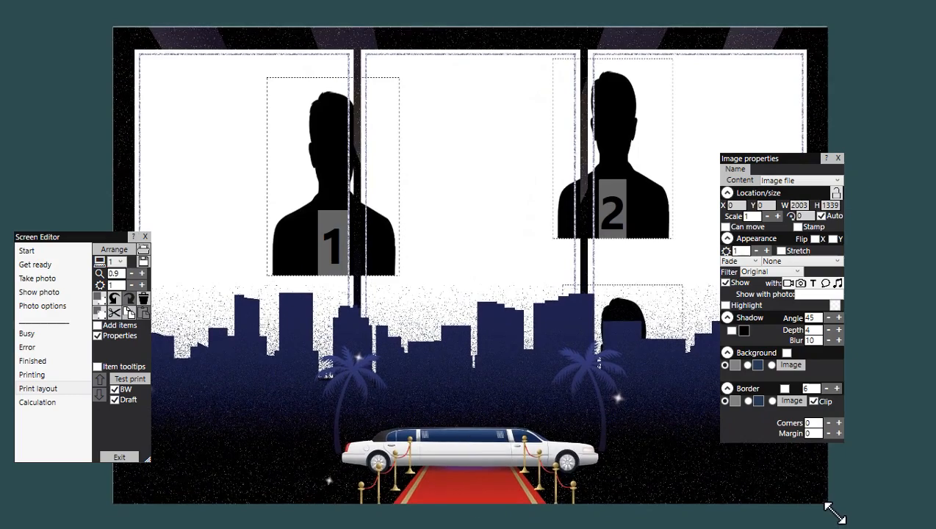
left_click_drag(747, 493, 747, 491)
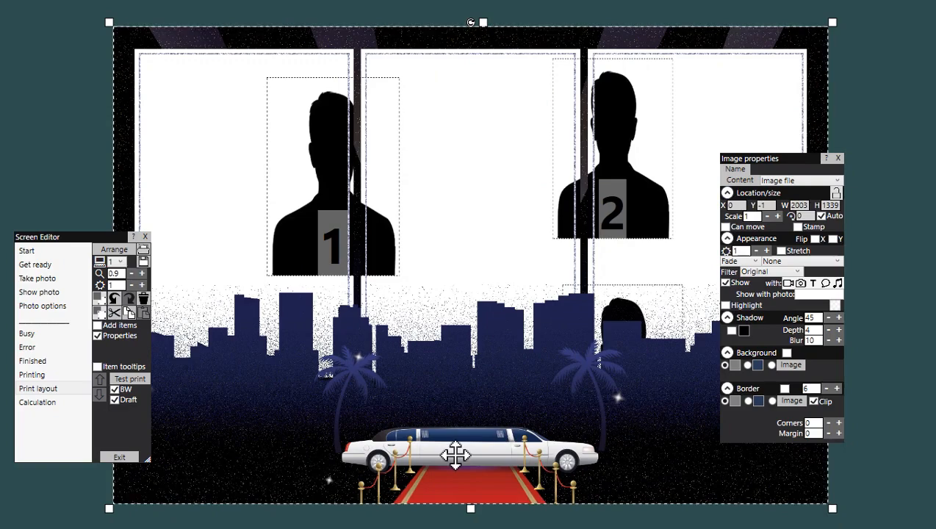
- Lock the layout image's location and size, and test the lock on different parts of the image
left_click(837, 191)
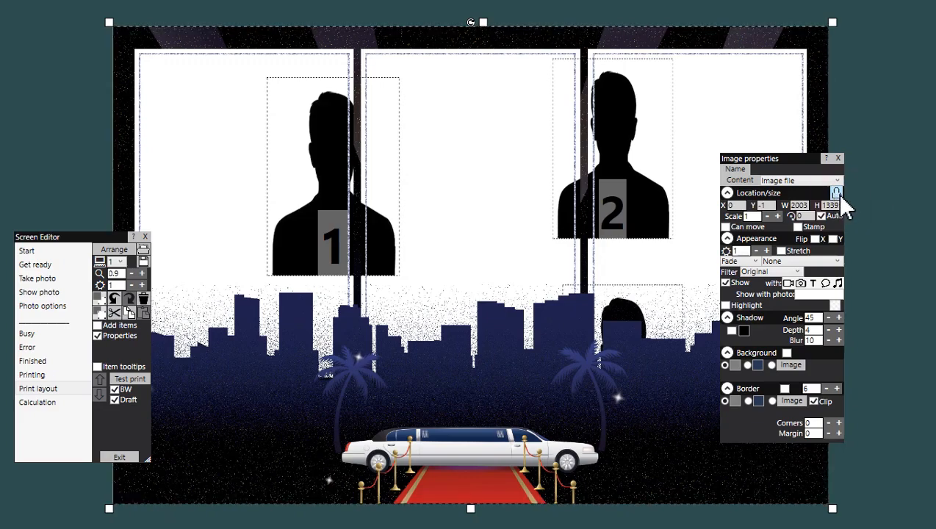
left_click(611, 403)
left_click(422, 401)
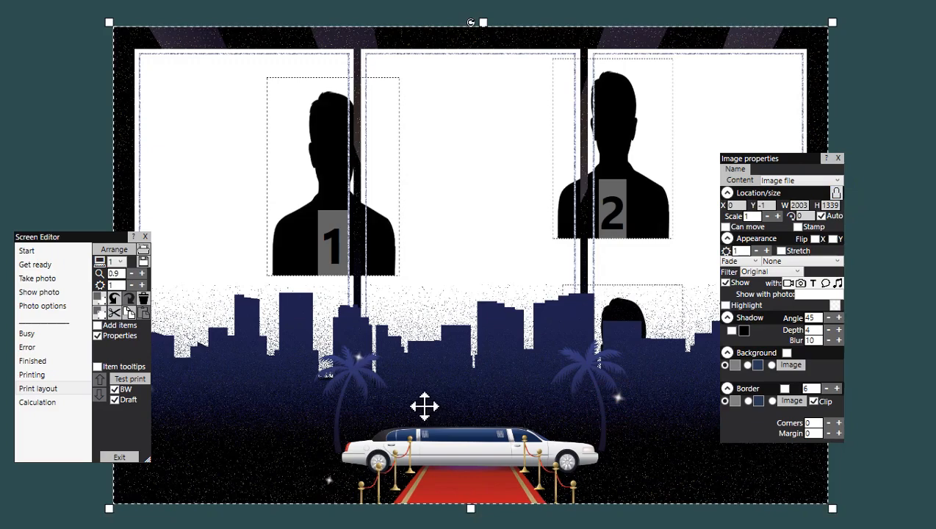
left_click(311, 400)
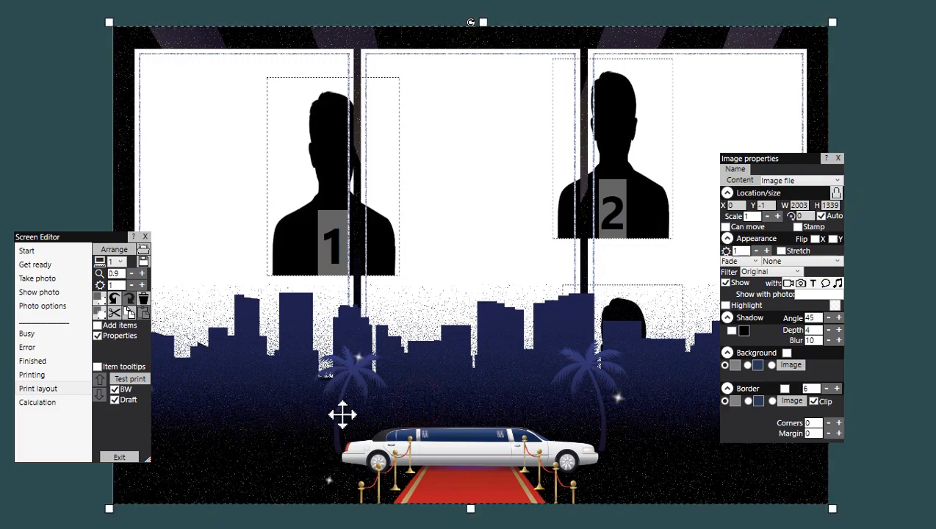
left_click(652, 327)
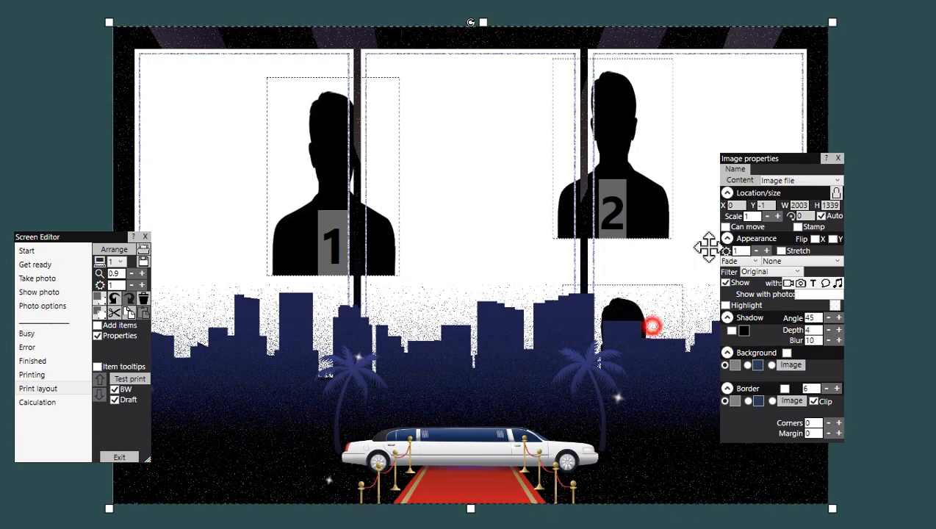
- Distribute photos 1, 2 and 3 over the layout's first, second and third frames, and close the image properties
left_click_drag(619, 309, 669, 214)
left_click_drag(634, 124, 522, 137)
left_click_drag(322, 173, 284, 178)
left_click_drag(502, 177, 468, 184)
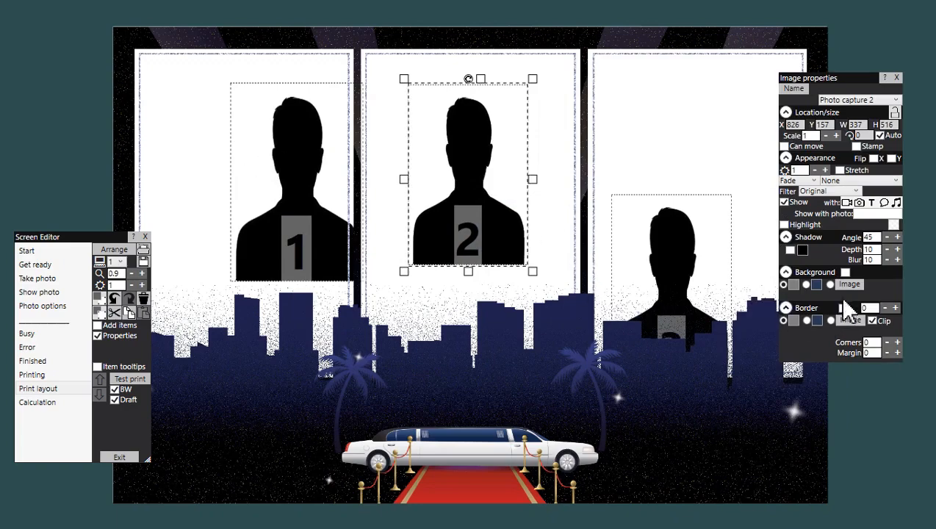
left_click(897, 77)
- Align photos 1 and 2 with the upper-left corners of their frames and enlarge them to fill the first and second frames
left_click_drag(305, 236, 207, 197)
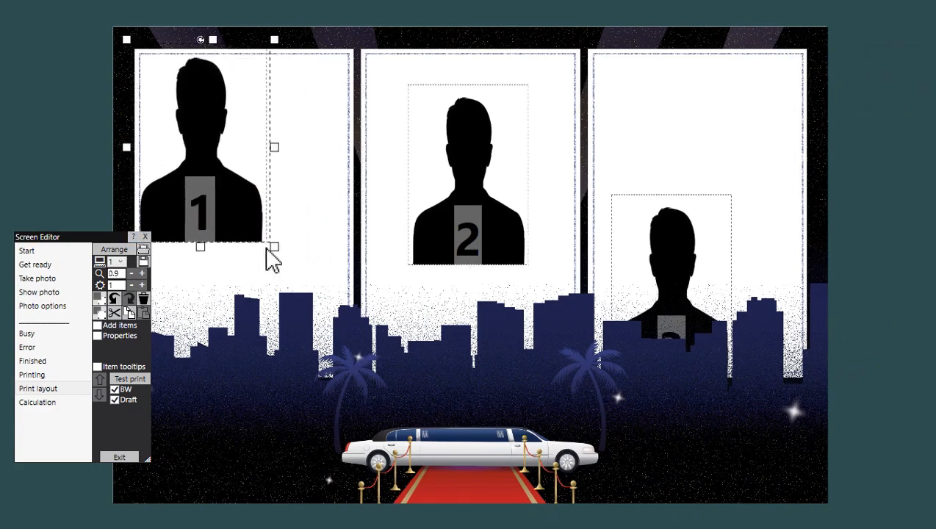
left_click_drag(273, 246, 362, 397)
left_click_drag(469, 161, 431, 129)
left_click_drag(485, 232, 587, 391)
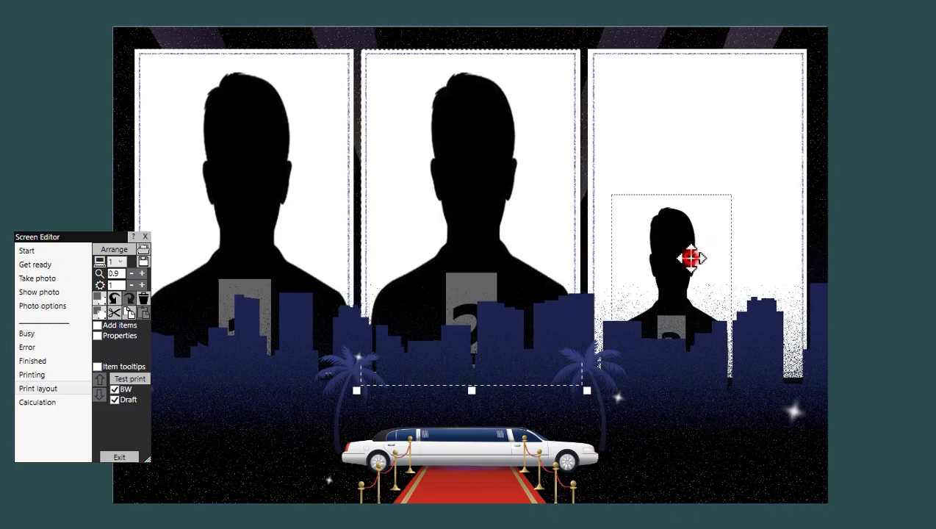